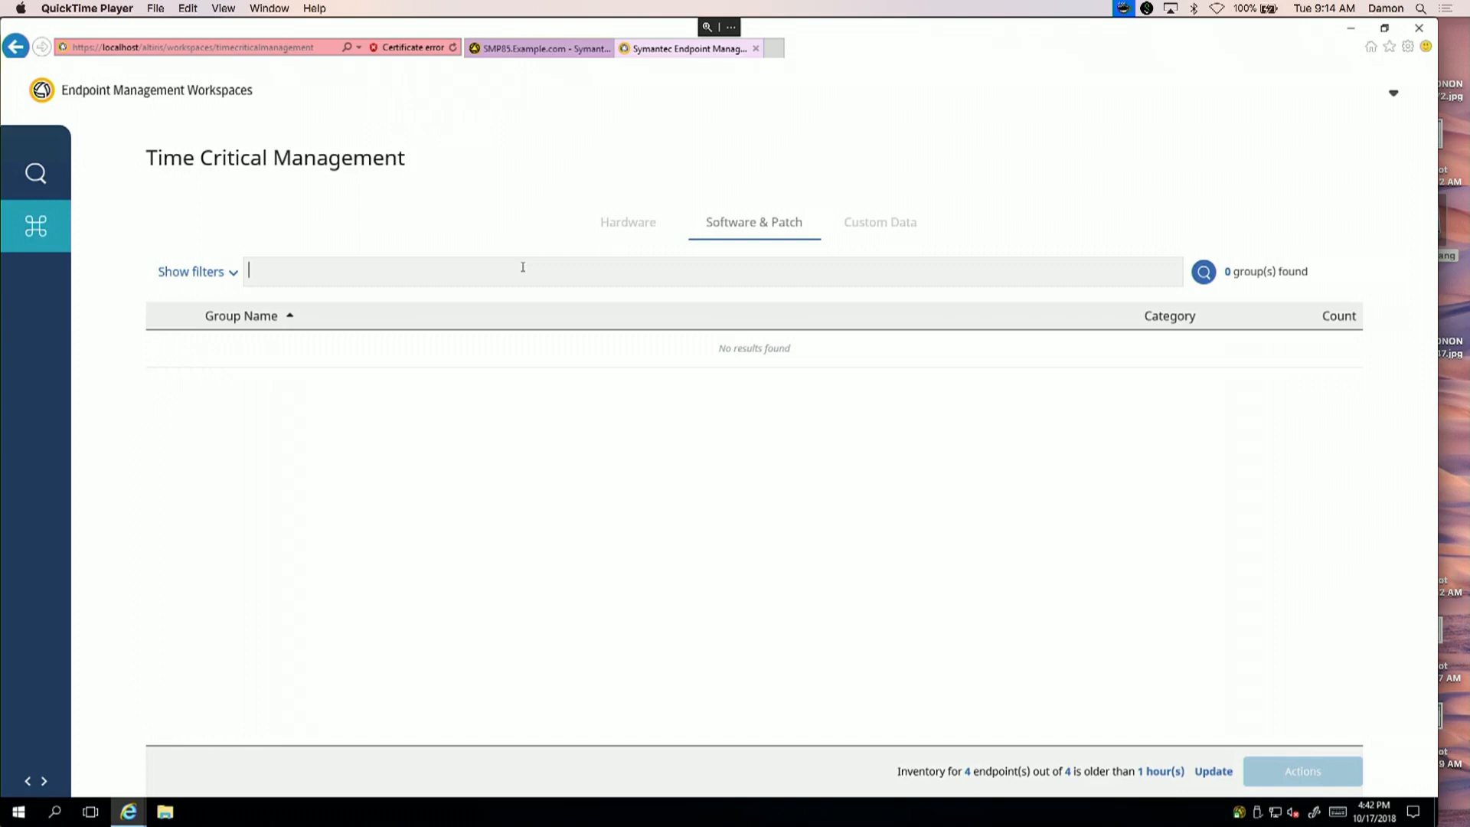
{"action": "type", "text": "office pro "}
{"action": "type", "text": "2013"}
- Search 'office pro 2013', select Microsoft Office Professional Plus 2013, view its endpoints, then list outdated-inventory endpoints
{"action": "left_click", "coordinate": [1203, 271]}
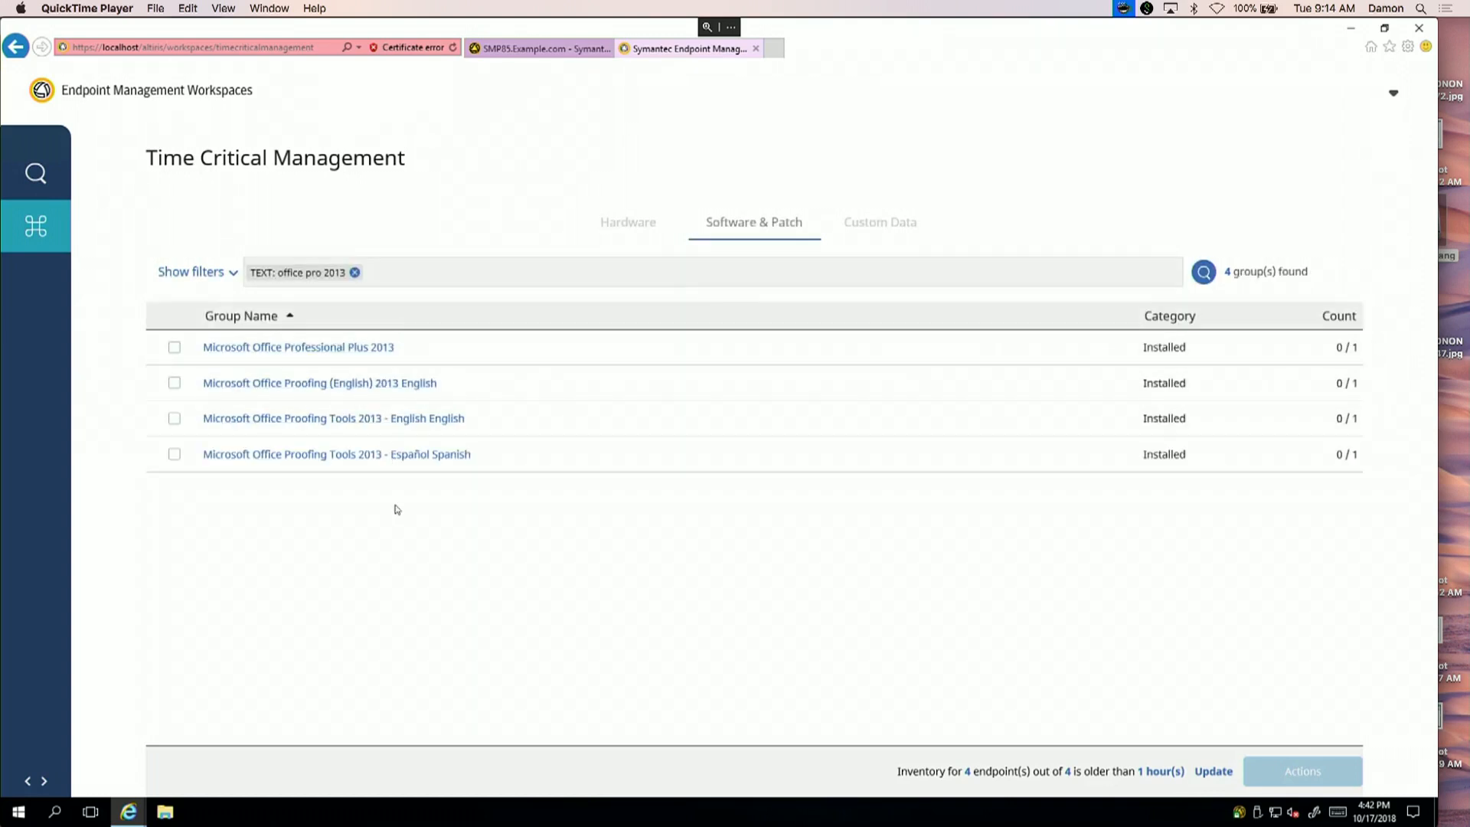
{"action": "left_click", "coordinate": [172, 349]}
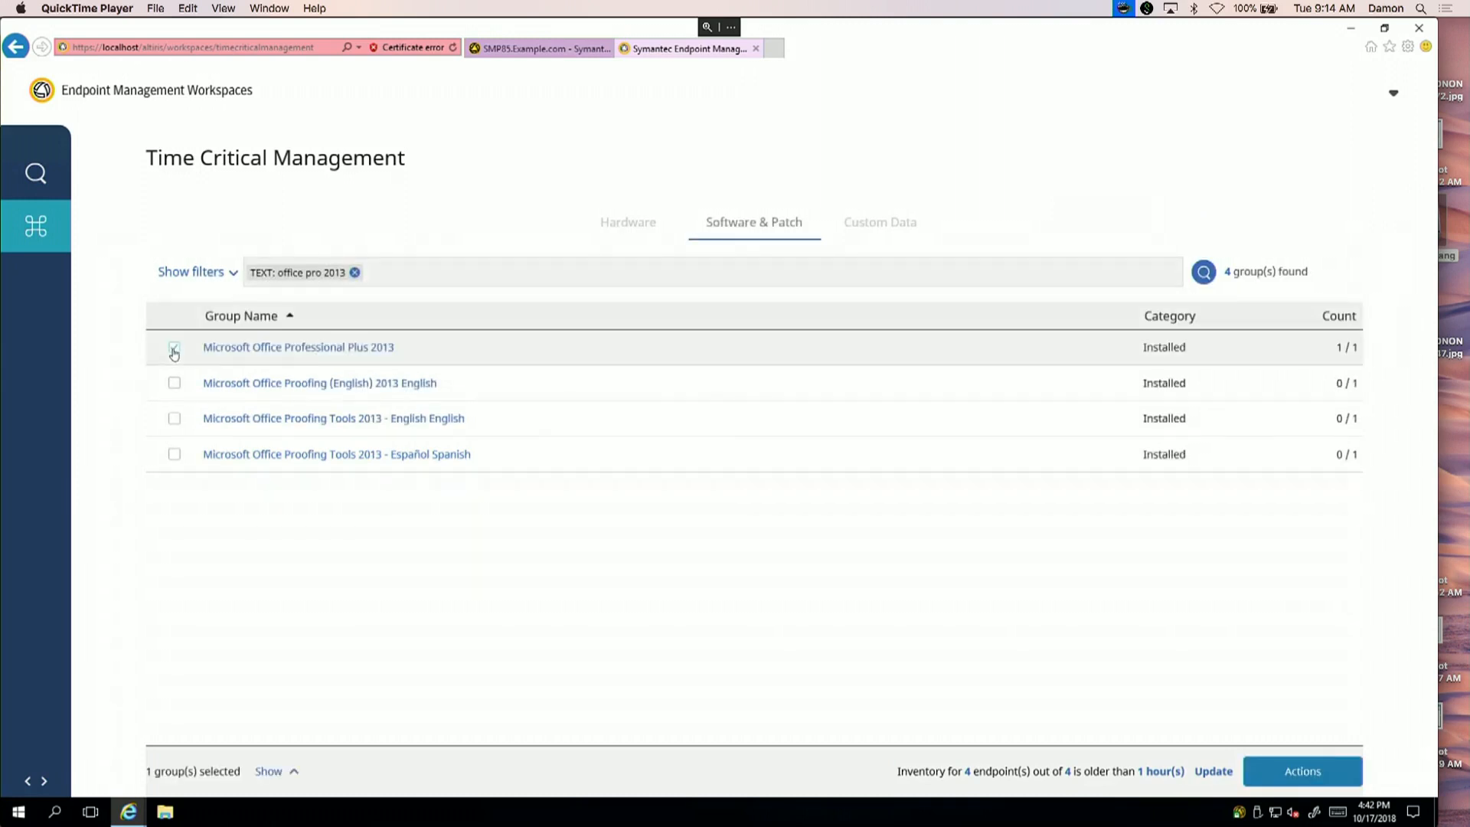
{"action": "left_click", "coordinate": [333, 347]}
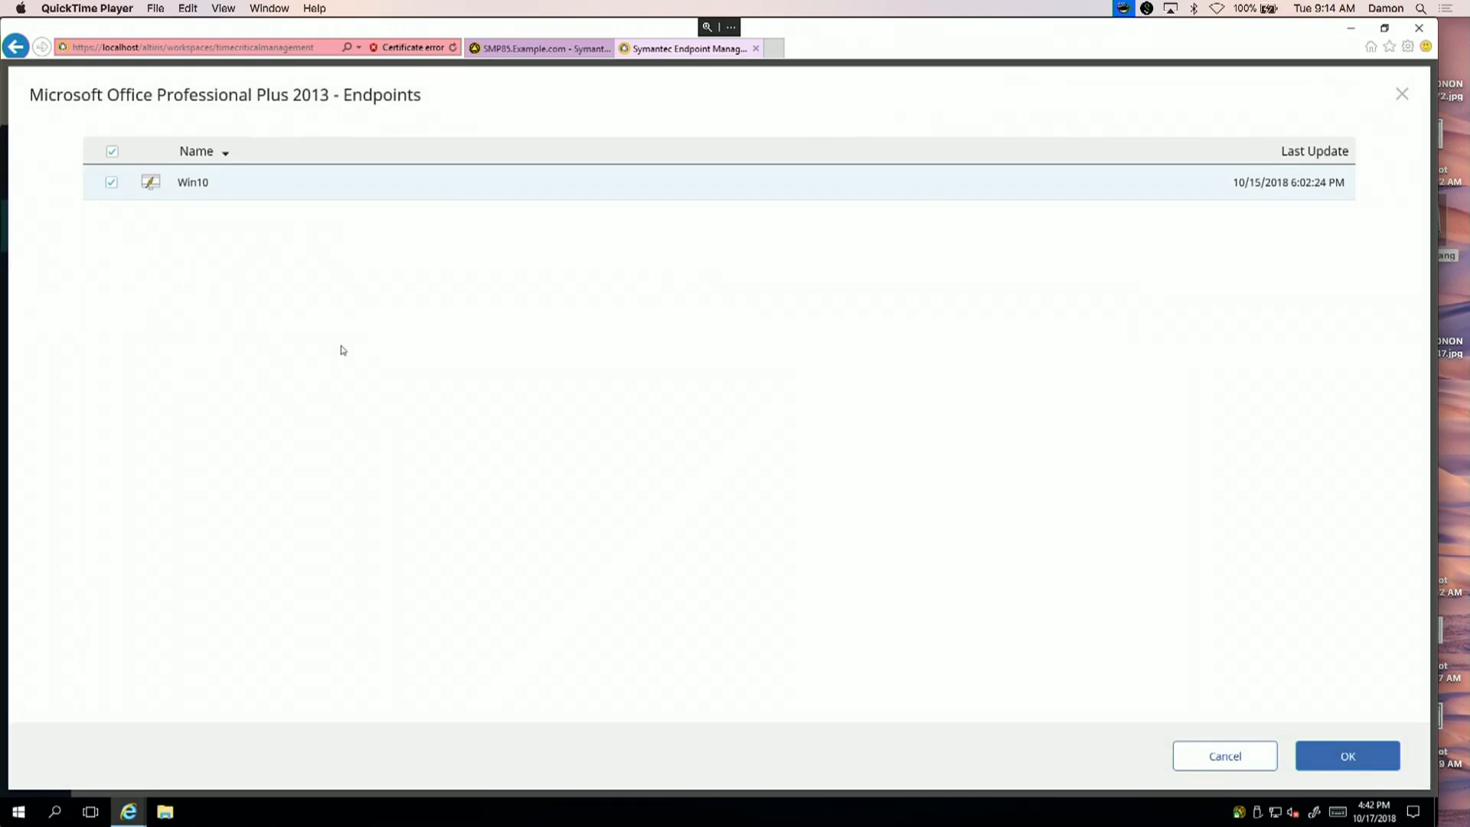
{"action": "left_click", "coordinate": [1347, 756]}
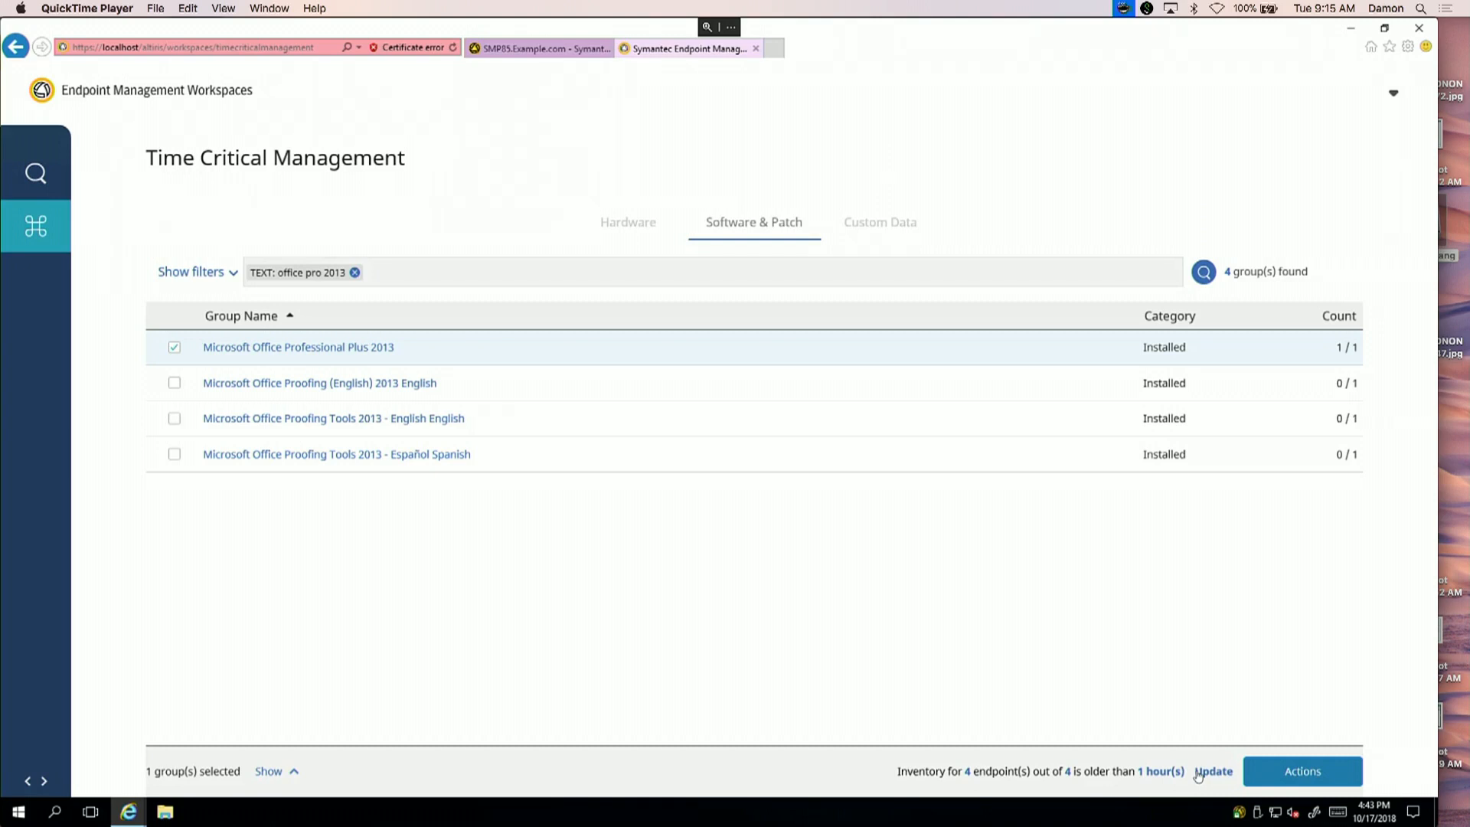
{"action": "left_click", "coordinate": [964, 772]}
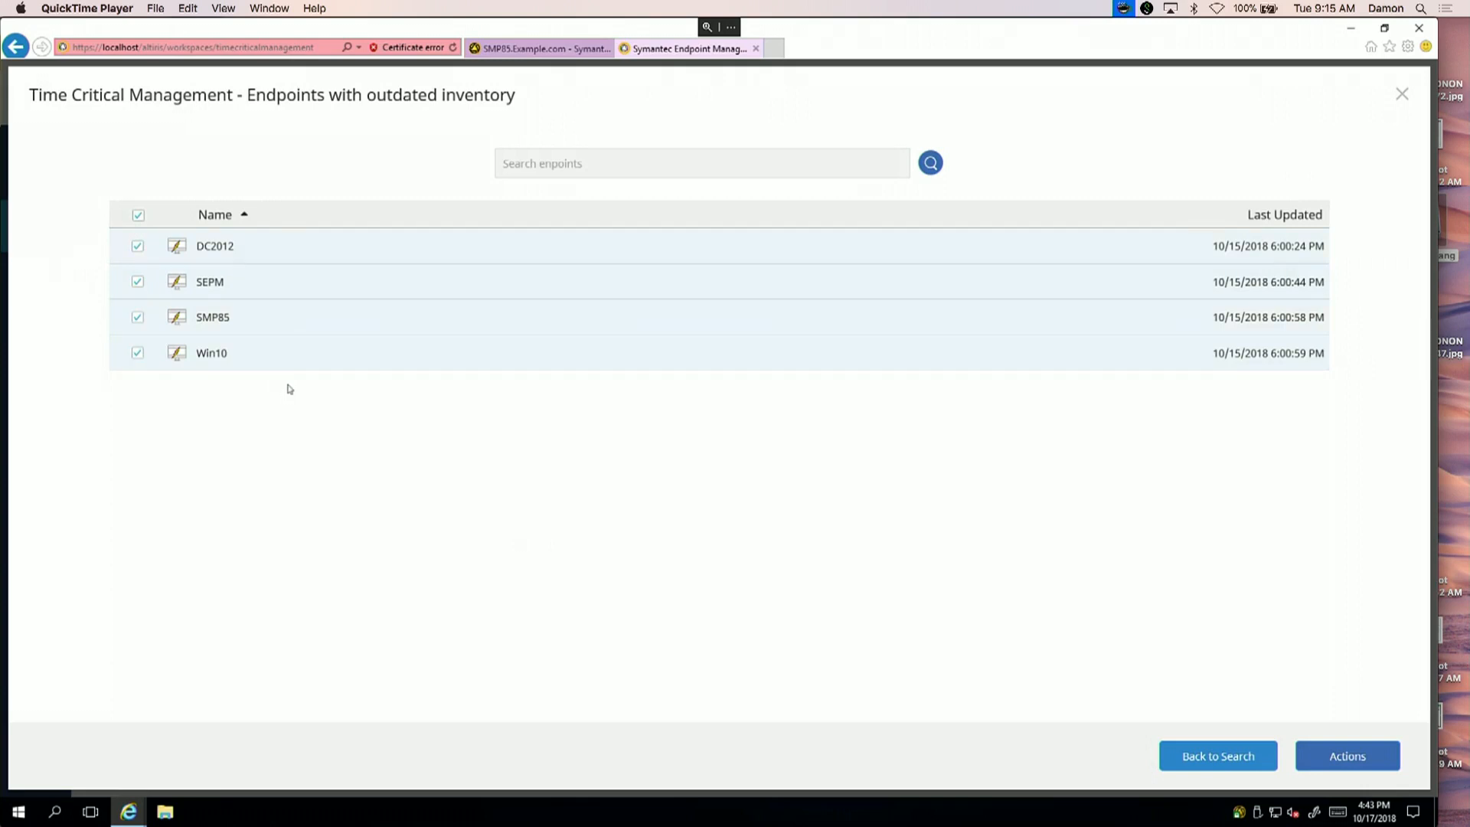
- Return to the search and keep All Computers as the target scope for the four endpoints
{"action": "left_click", "coordinate": [1217, 756]}
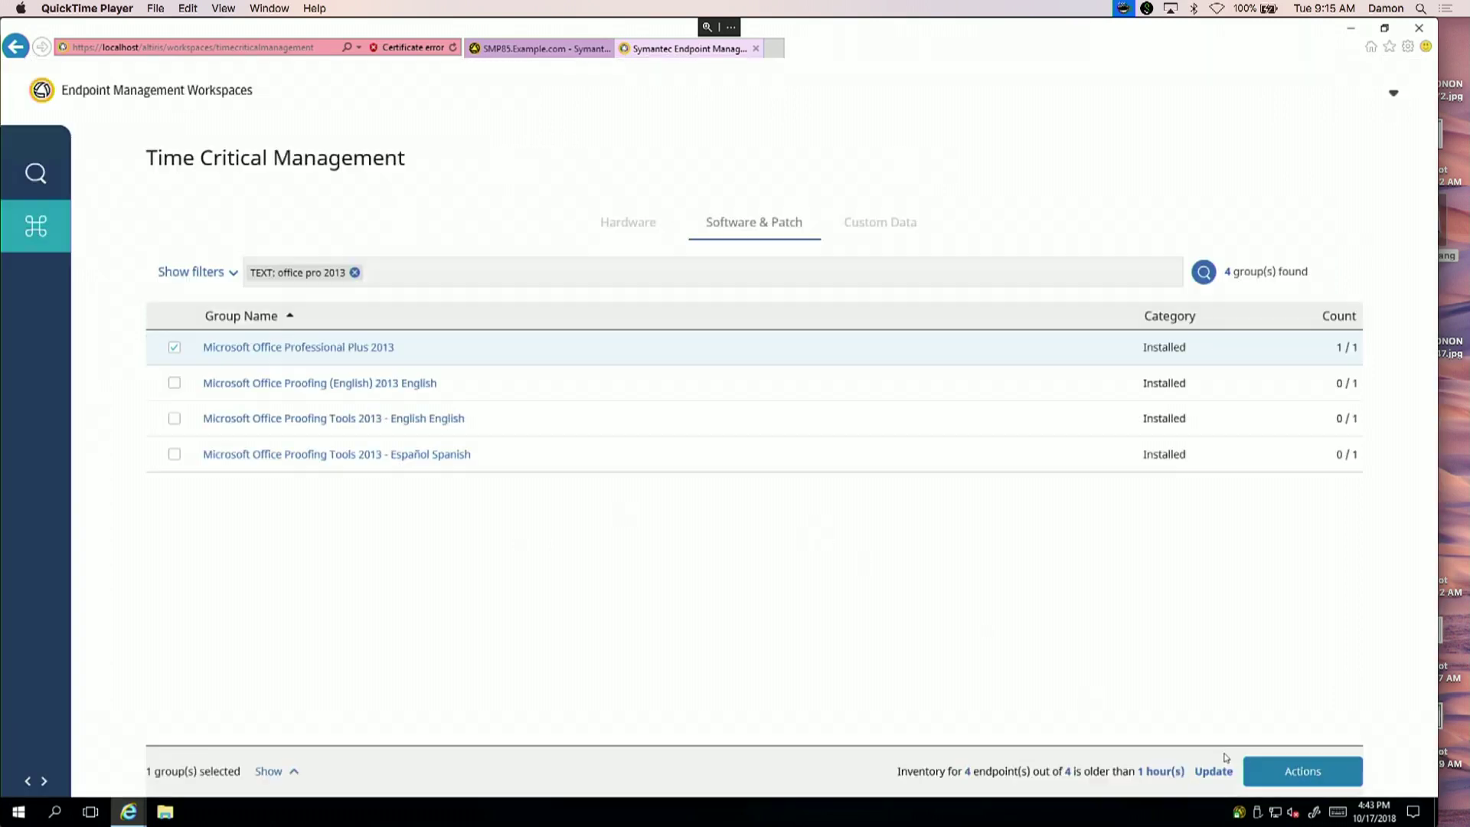
{"action": "left_click", "coordinate": [1084, 772]}
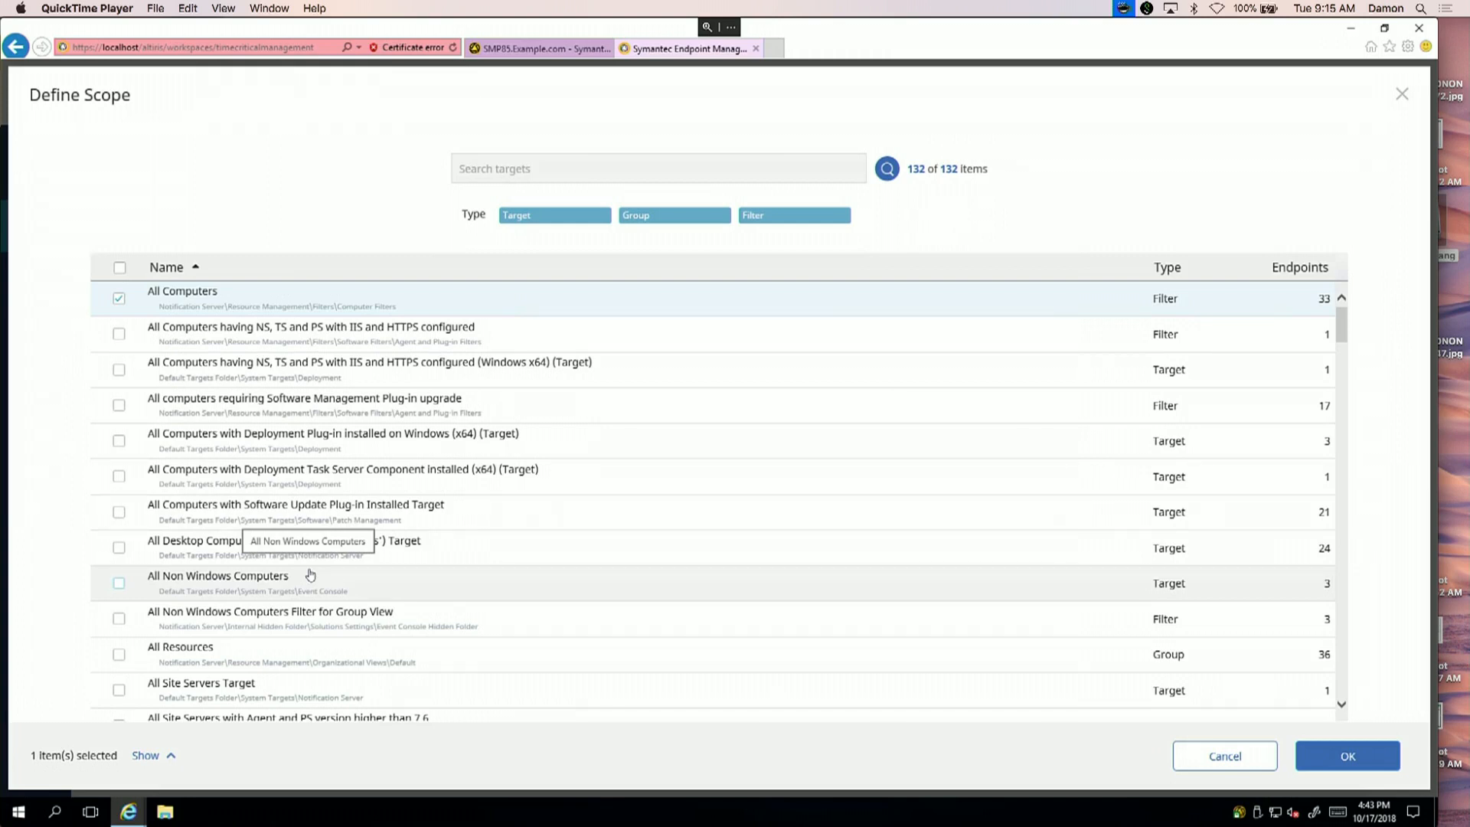
{"action": "left_click", "coordinate": [1347, 757]}
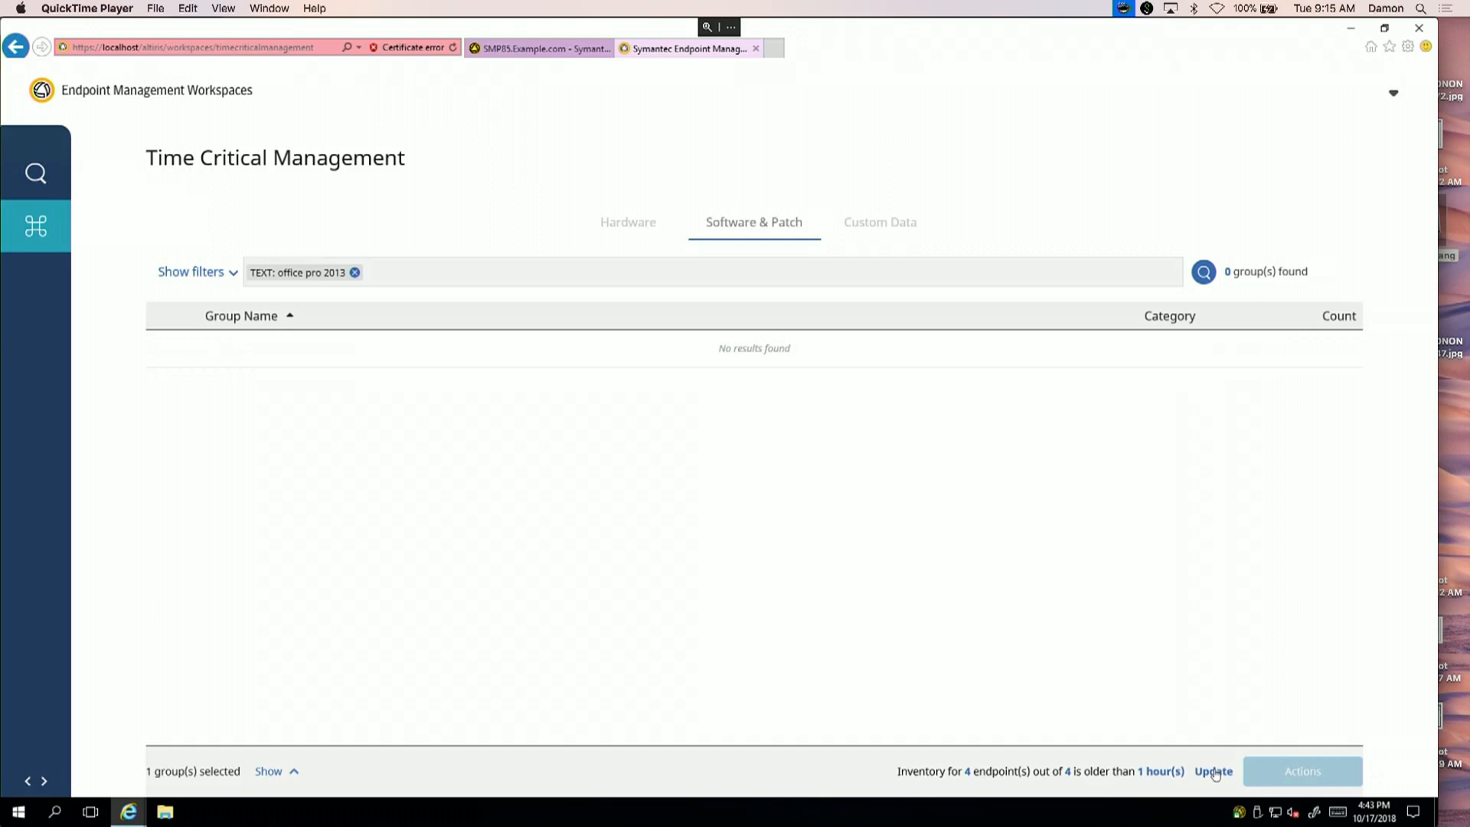
- Update inventory on the four endpoints, confirm all 8 tasks succeeded, and return to the search
{"action": "left_click", "coordinate": [1214, 771]}
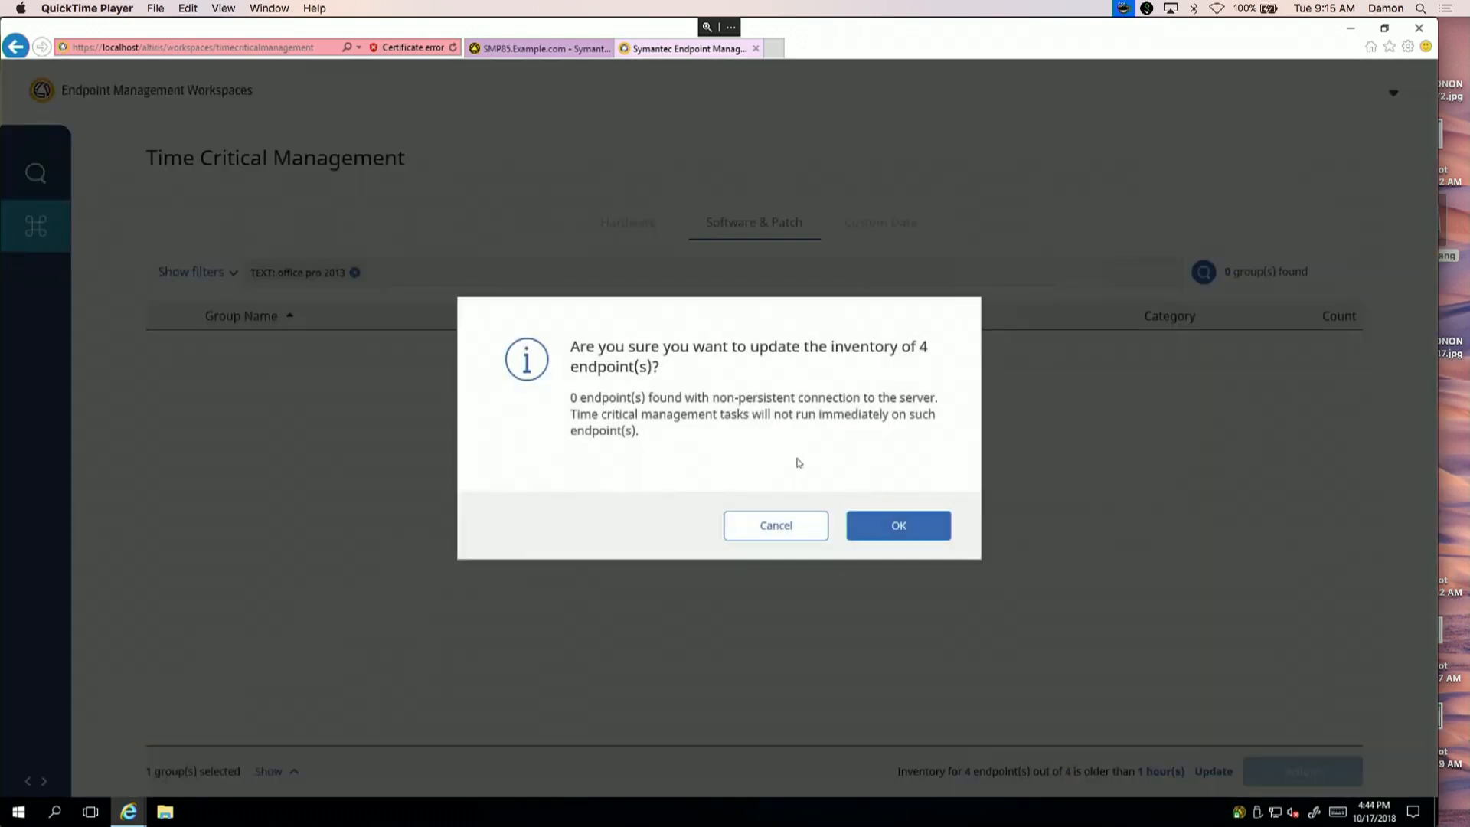
{"action": "left_click", "coordinate": [901, 527]}
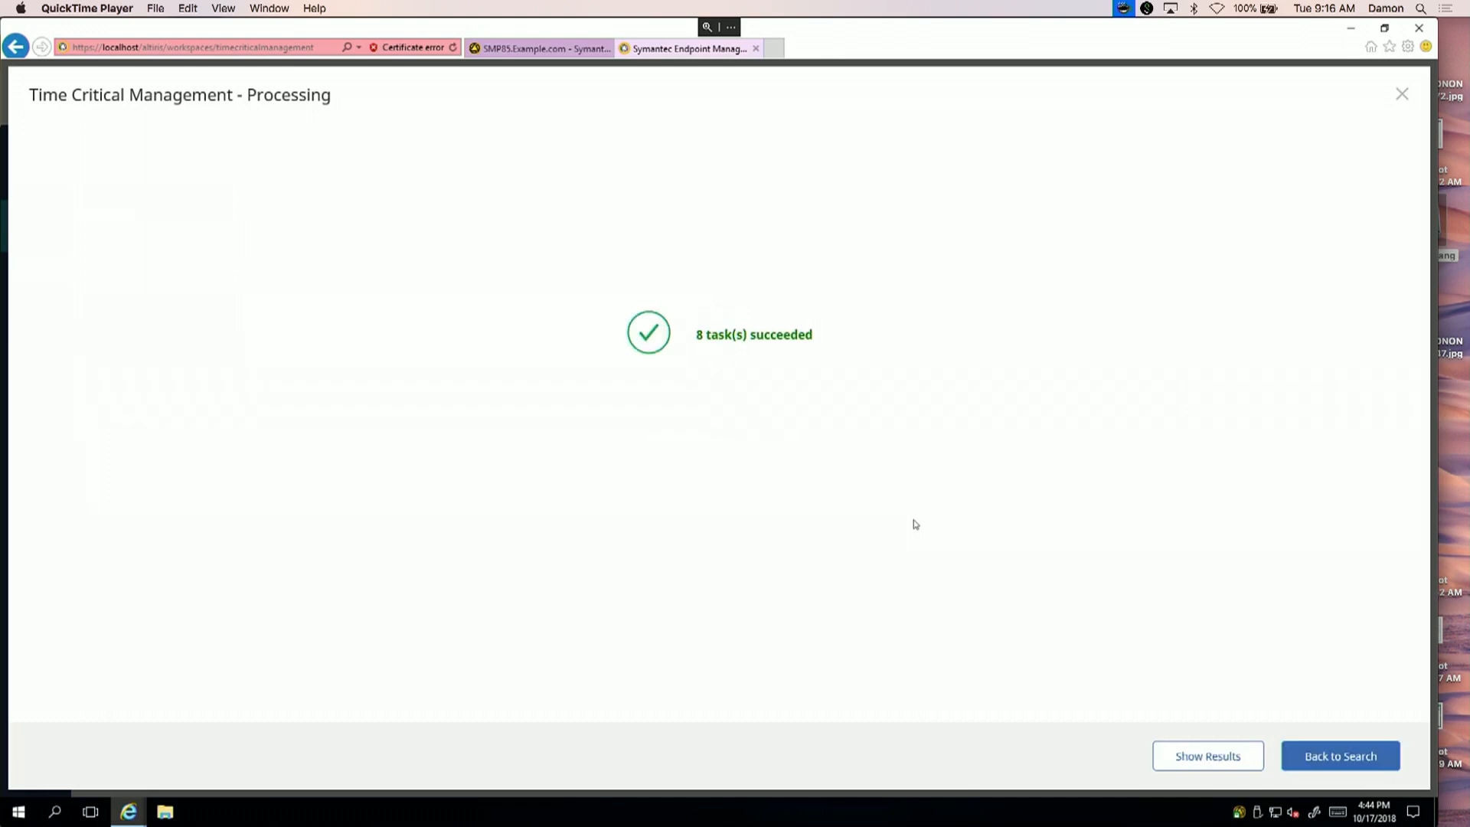
{"action": "left_click", "coordinate": [1208, 756]}
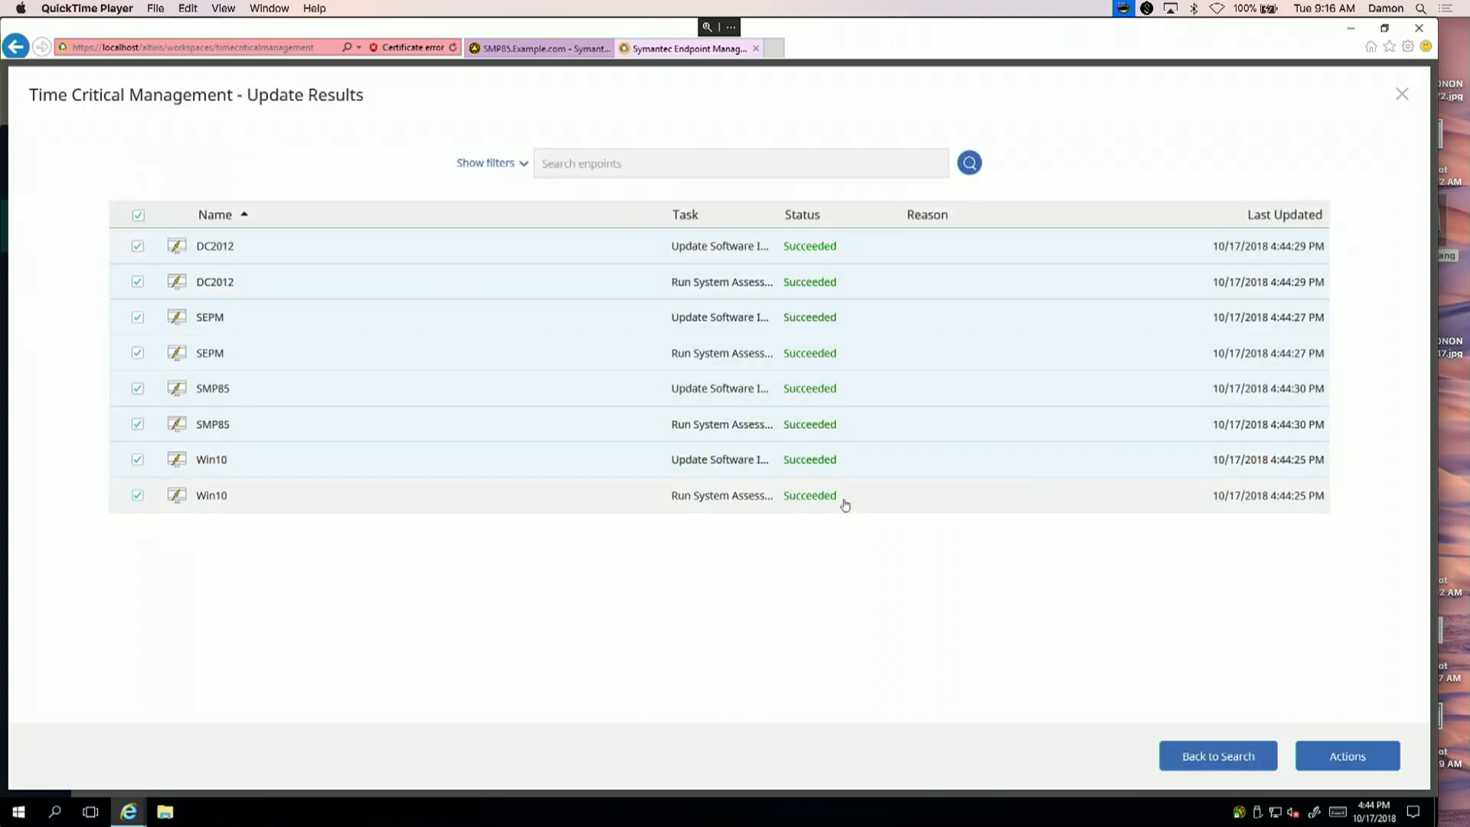
{"action": "left_click", "coordinate": [1218, 756]}
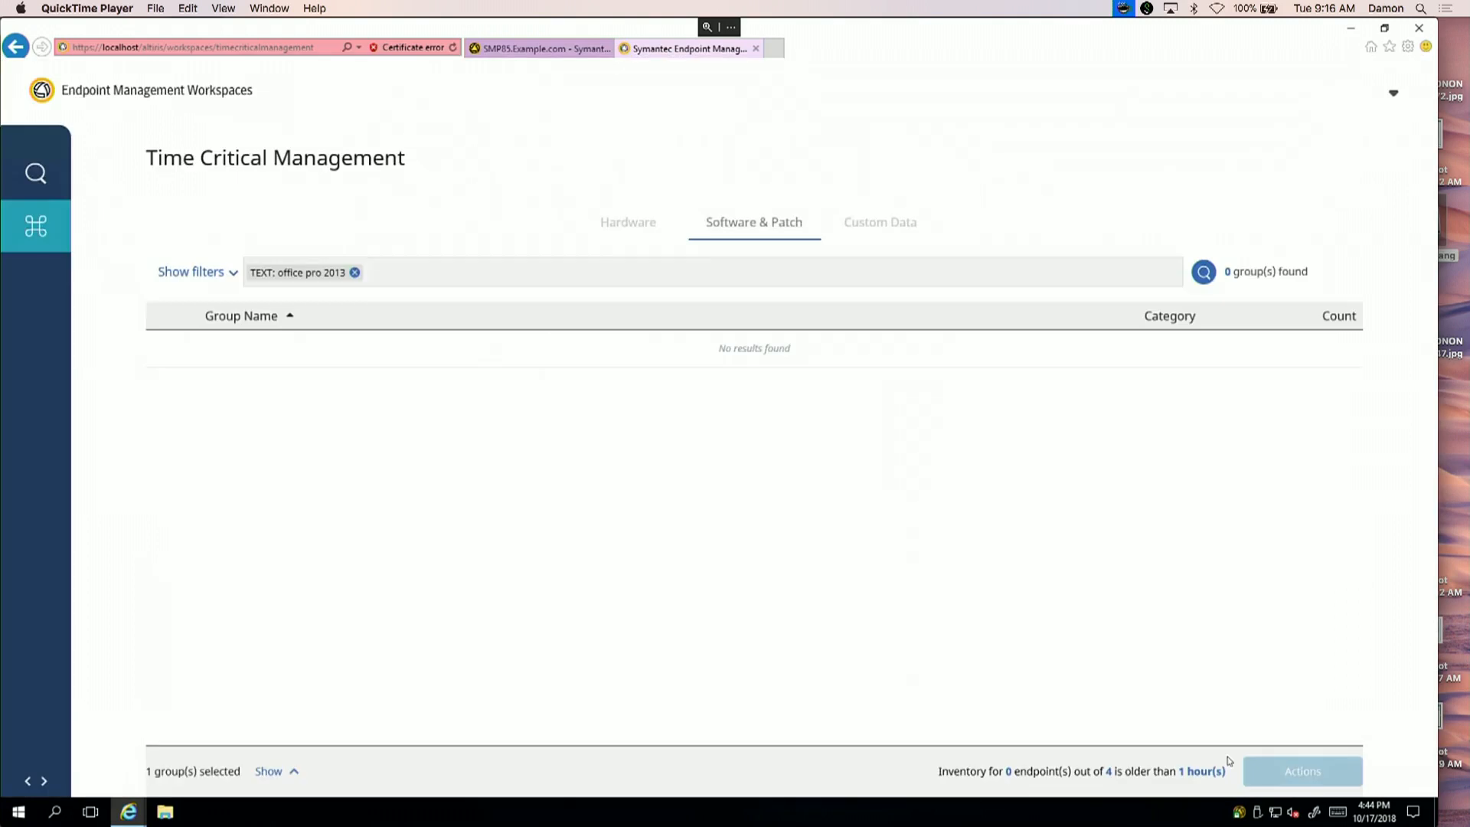
- Re-search the Office Pro 2013 groups, select Office Professional Plus 2013 and choose Run Task from Actions
{"action": "left_click", "coordinate": [1204, 272]}
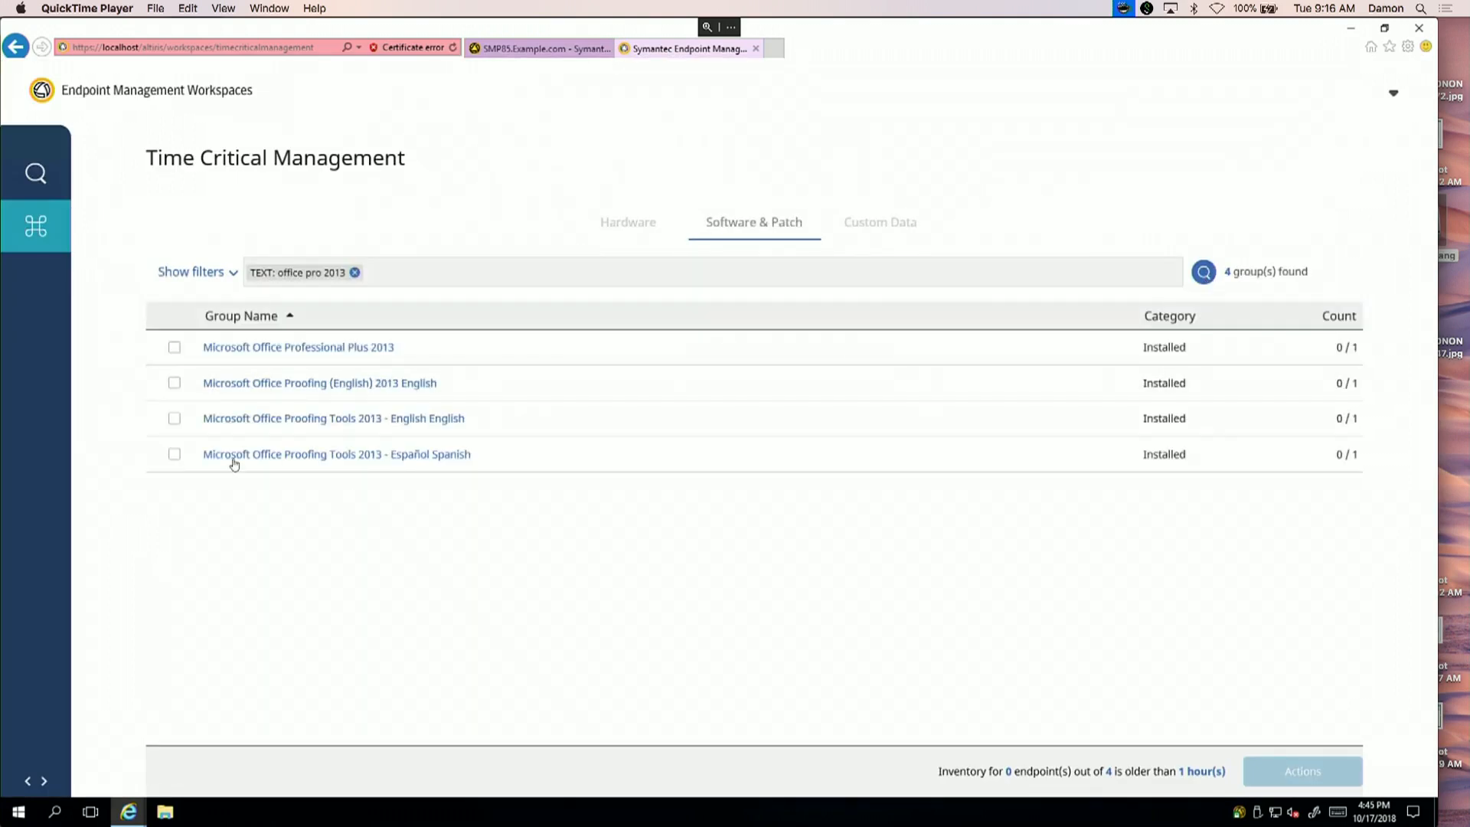
{"action": "left_click", "coordinate": [174, 347]}
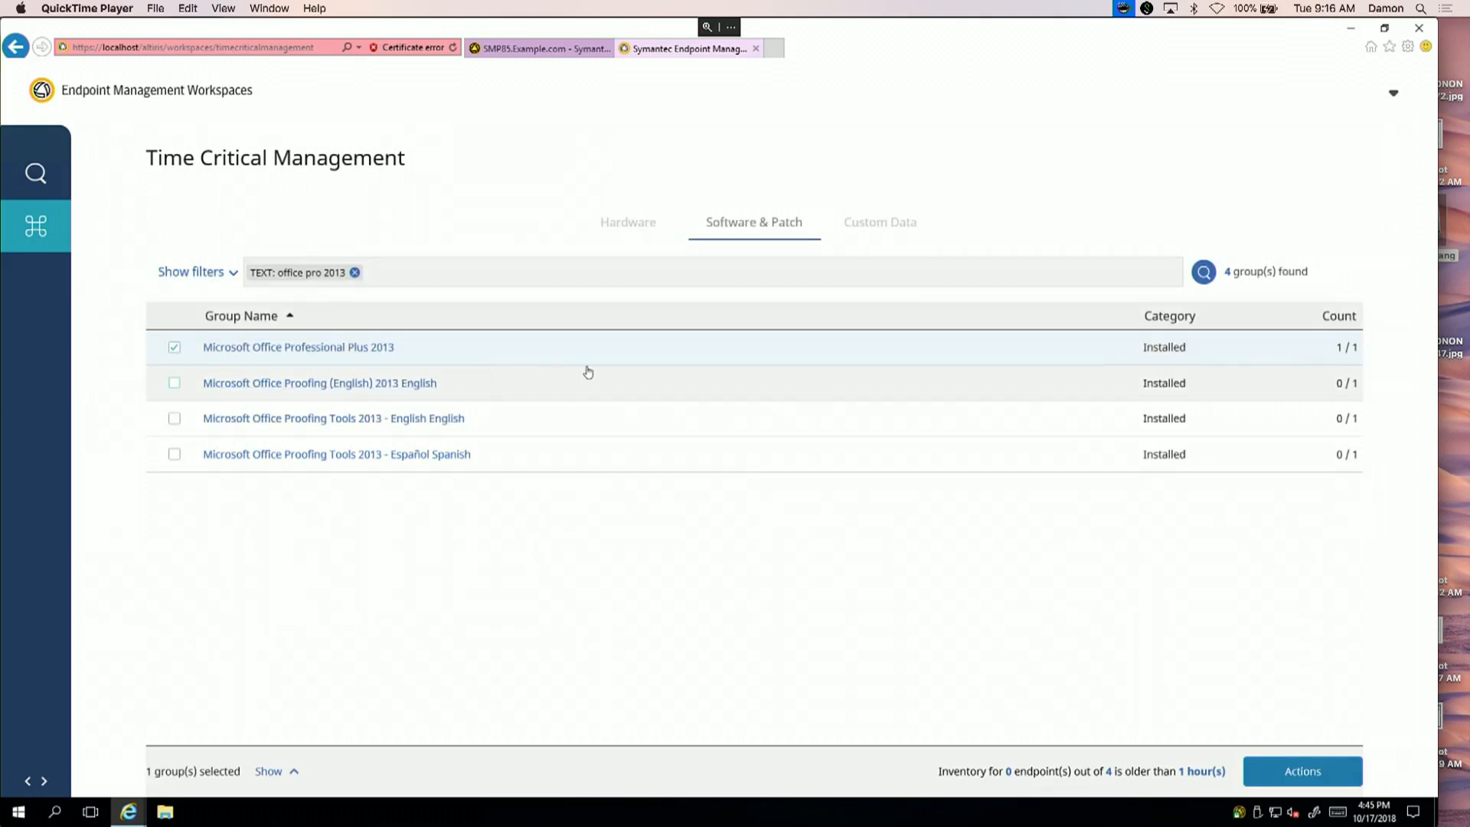
{"action": "left_click", "coordinate": [1303, 773]}
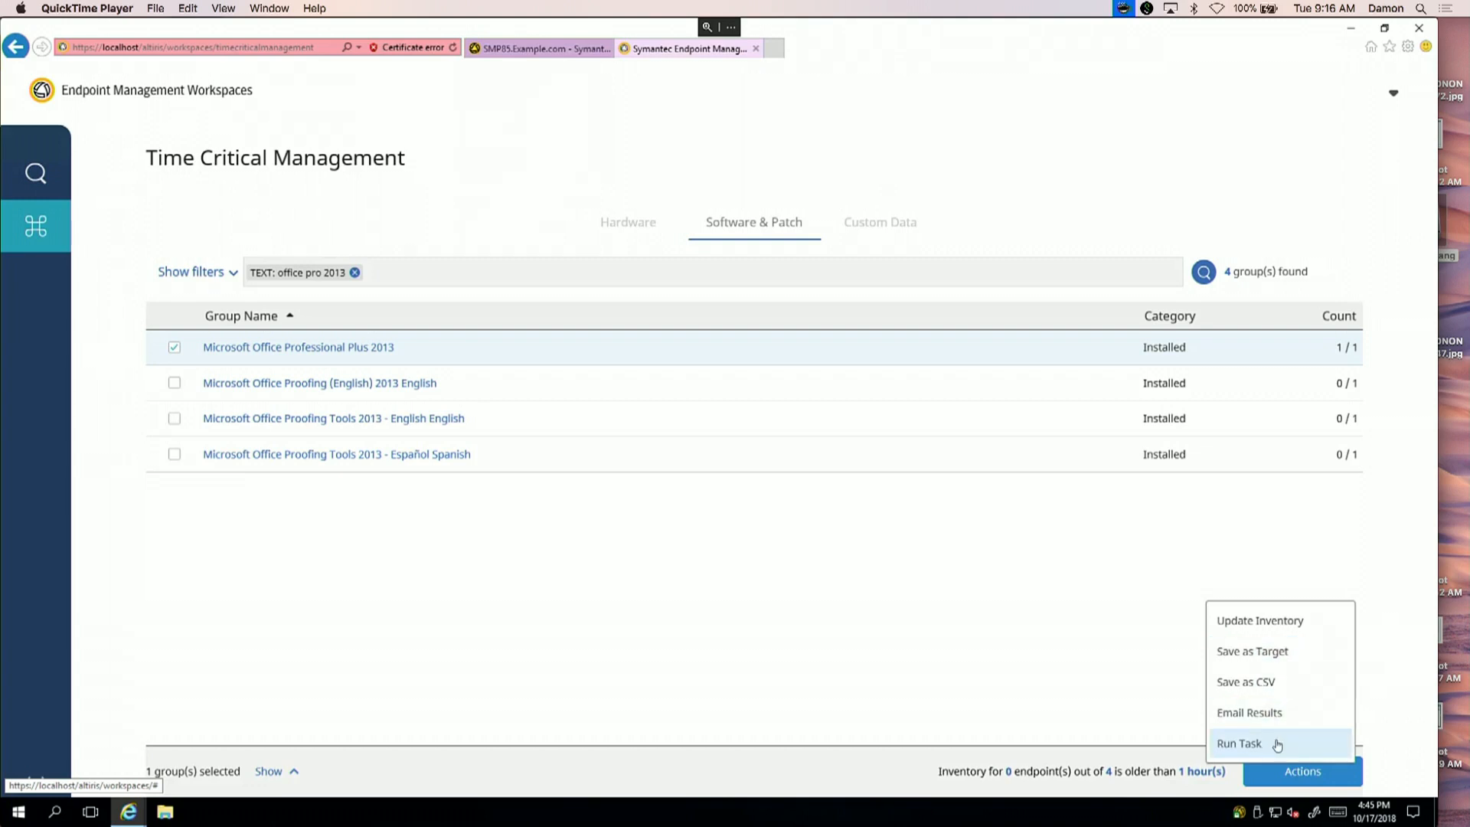
{"action": "left_click", "coordinate": [1278, 745]}
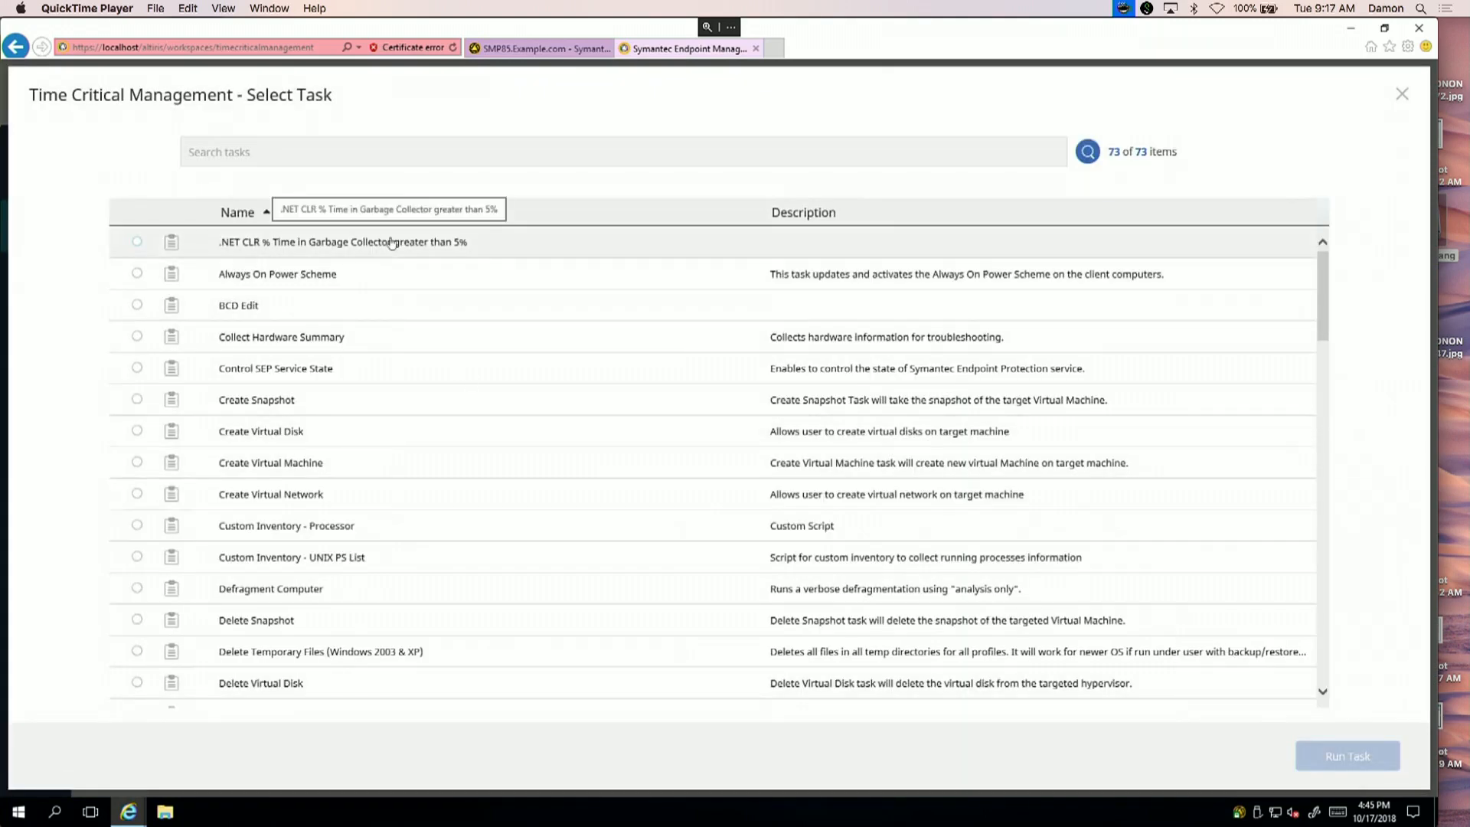
- Find 'patch office' in the task list, select Patch MS Office and confirm running it on the endpoint
{"action": "left_click", "coordinate": [366, 152]}
{"action": "type", "text": "p"}
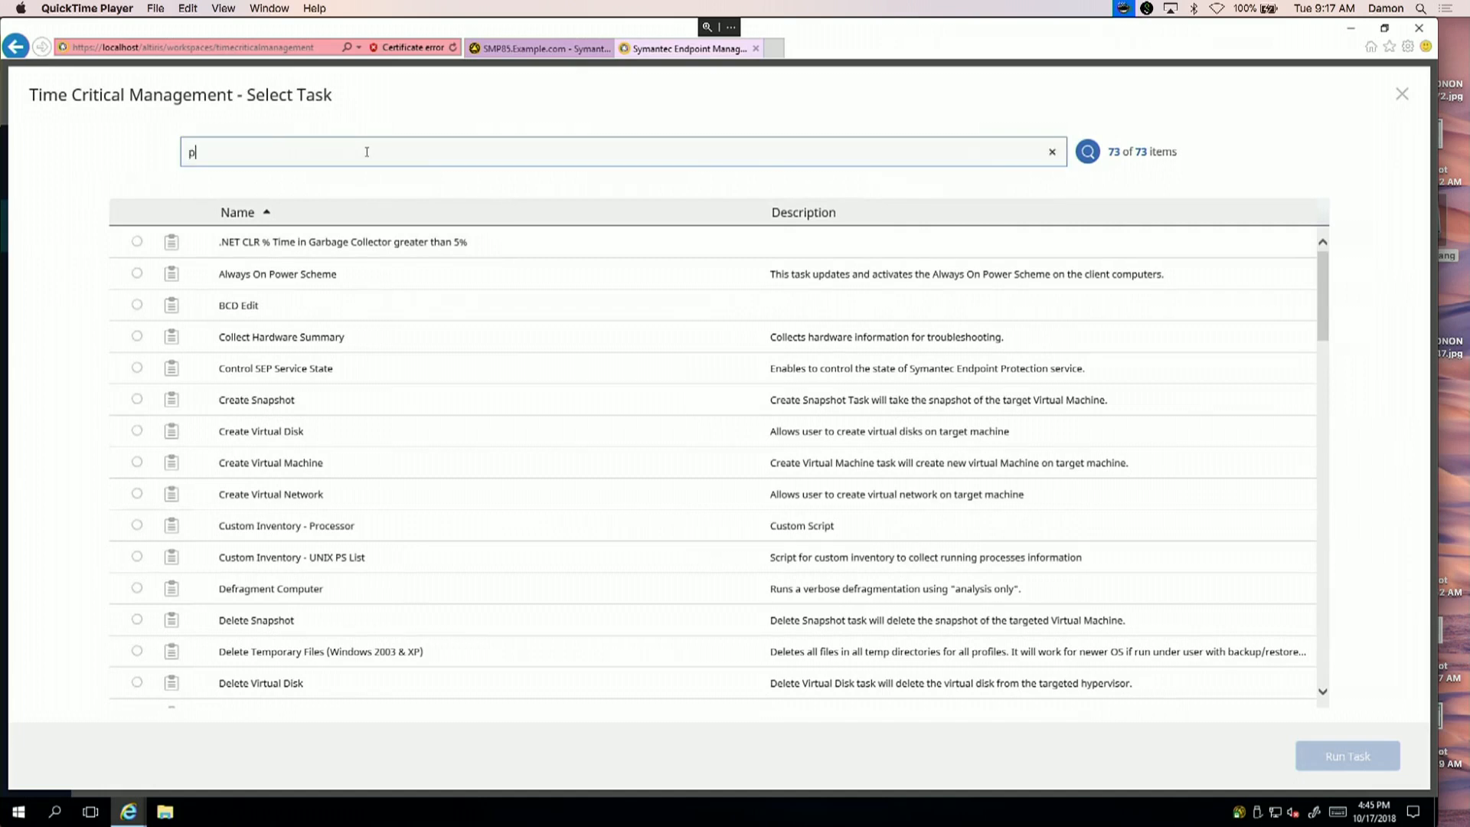
{"action": "type", "text": "atch "}
{"action": "type", "text": "office"}
{"action": "left_click", "coordinate": [1086, 151]}
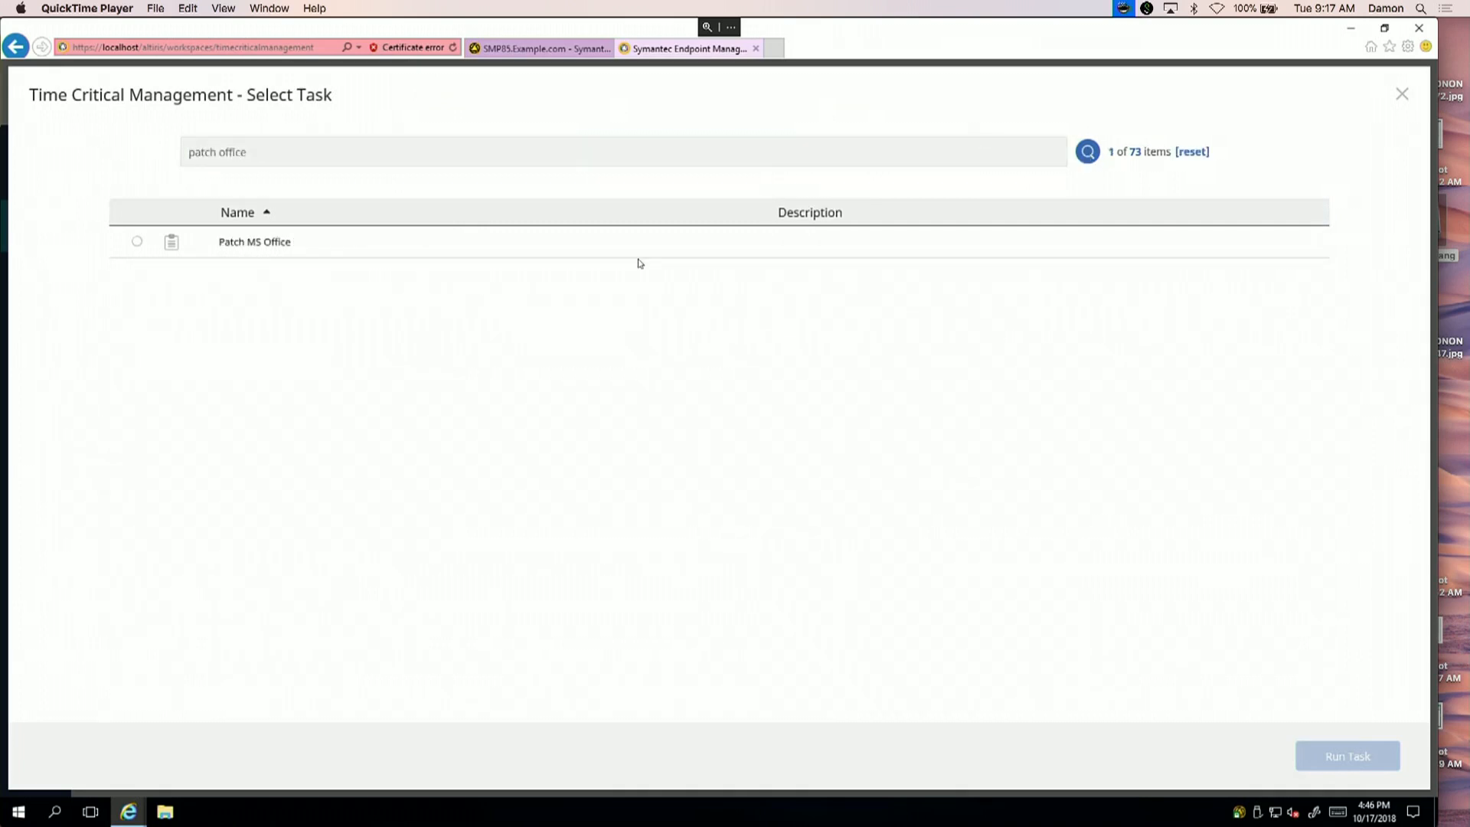
{"action": "left_click", "coordinate": [137, 242]}
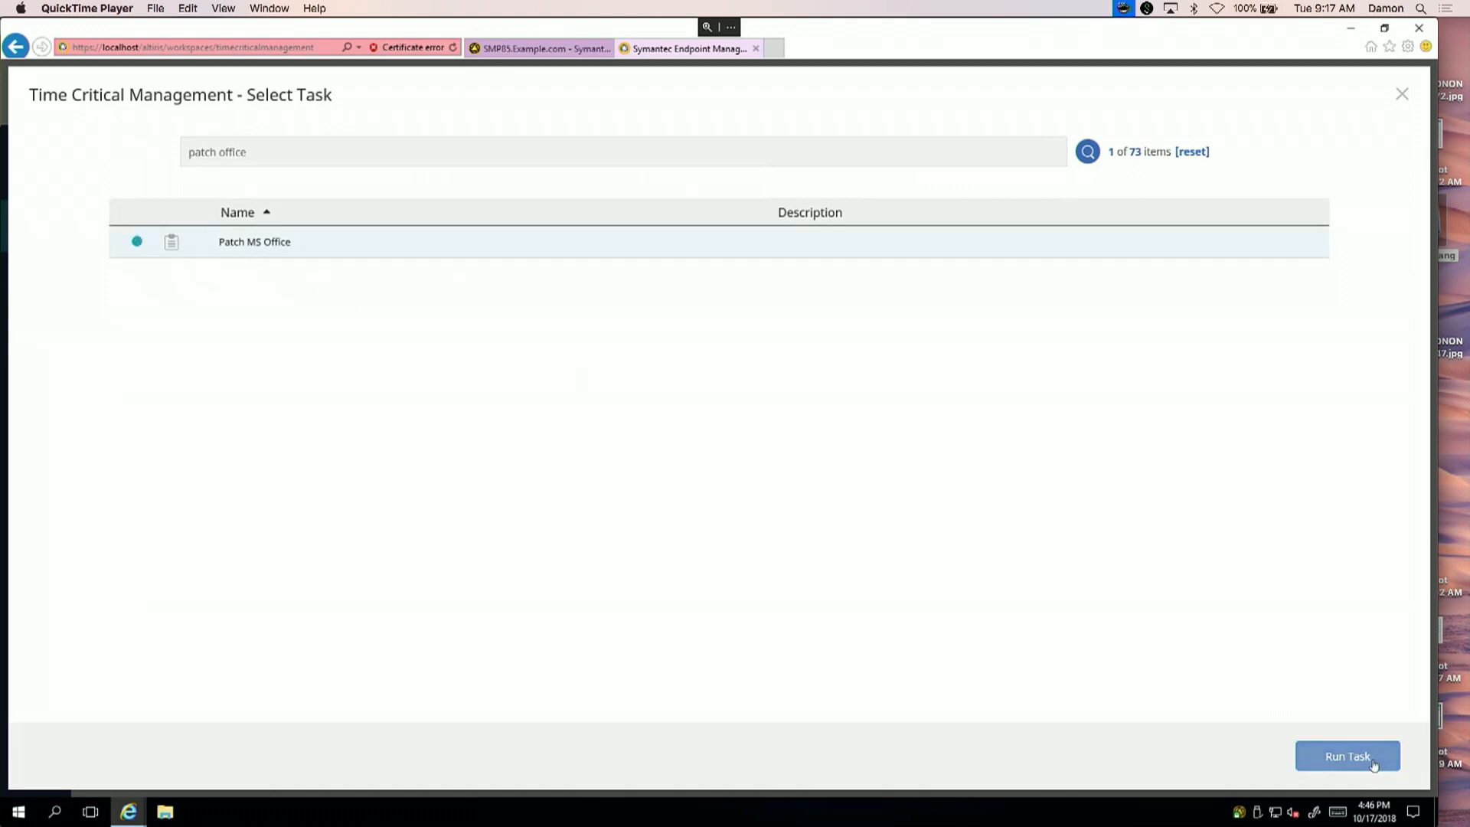
{"action": "left_click", "coordinate": [1349, 756]}
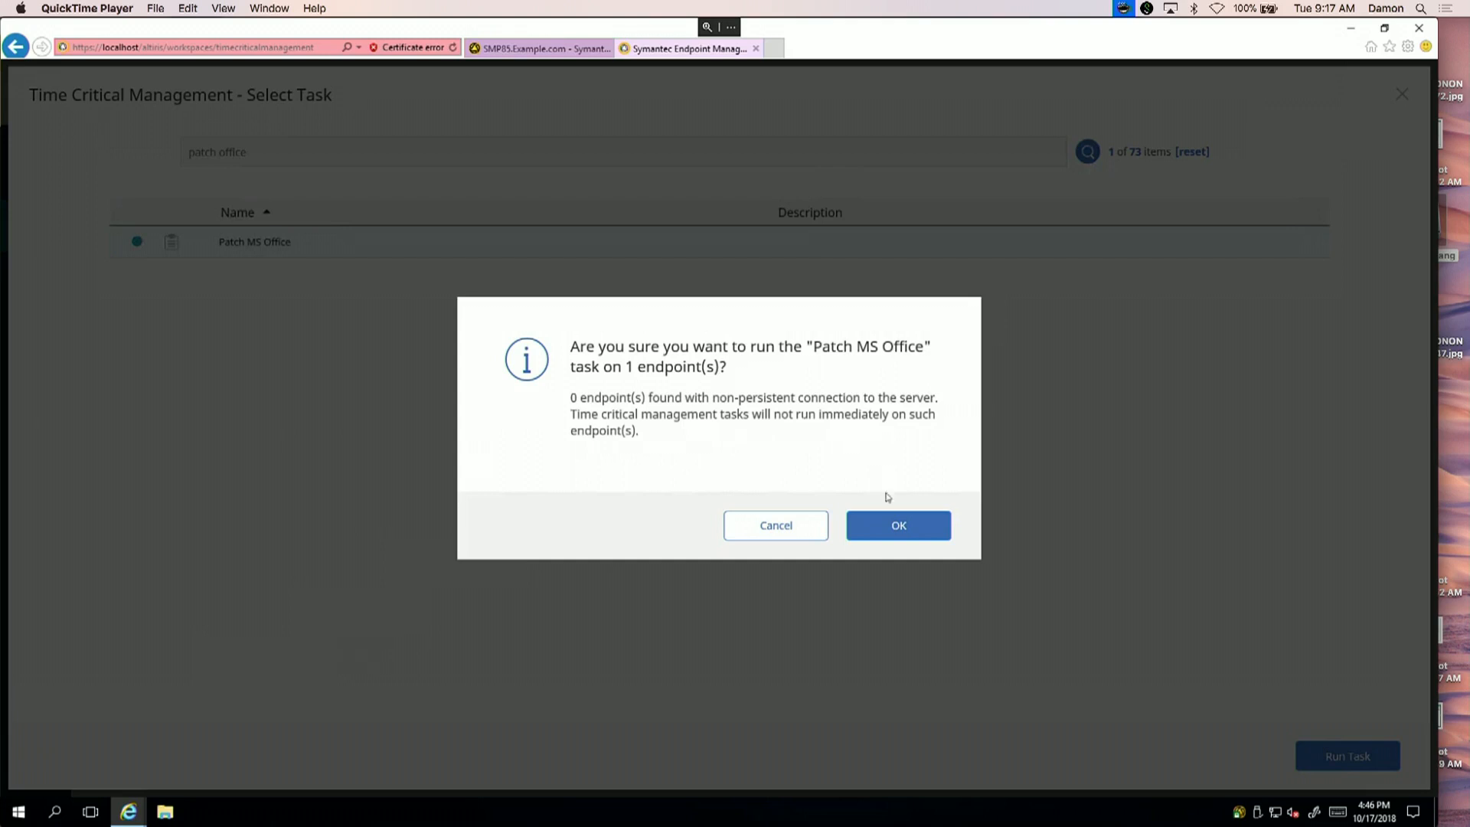
{"action": "left_click", "coordinate": [906, 524]}
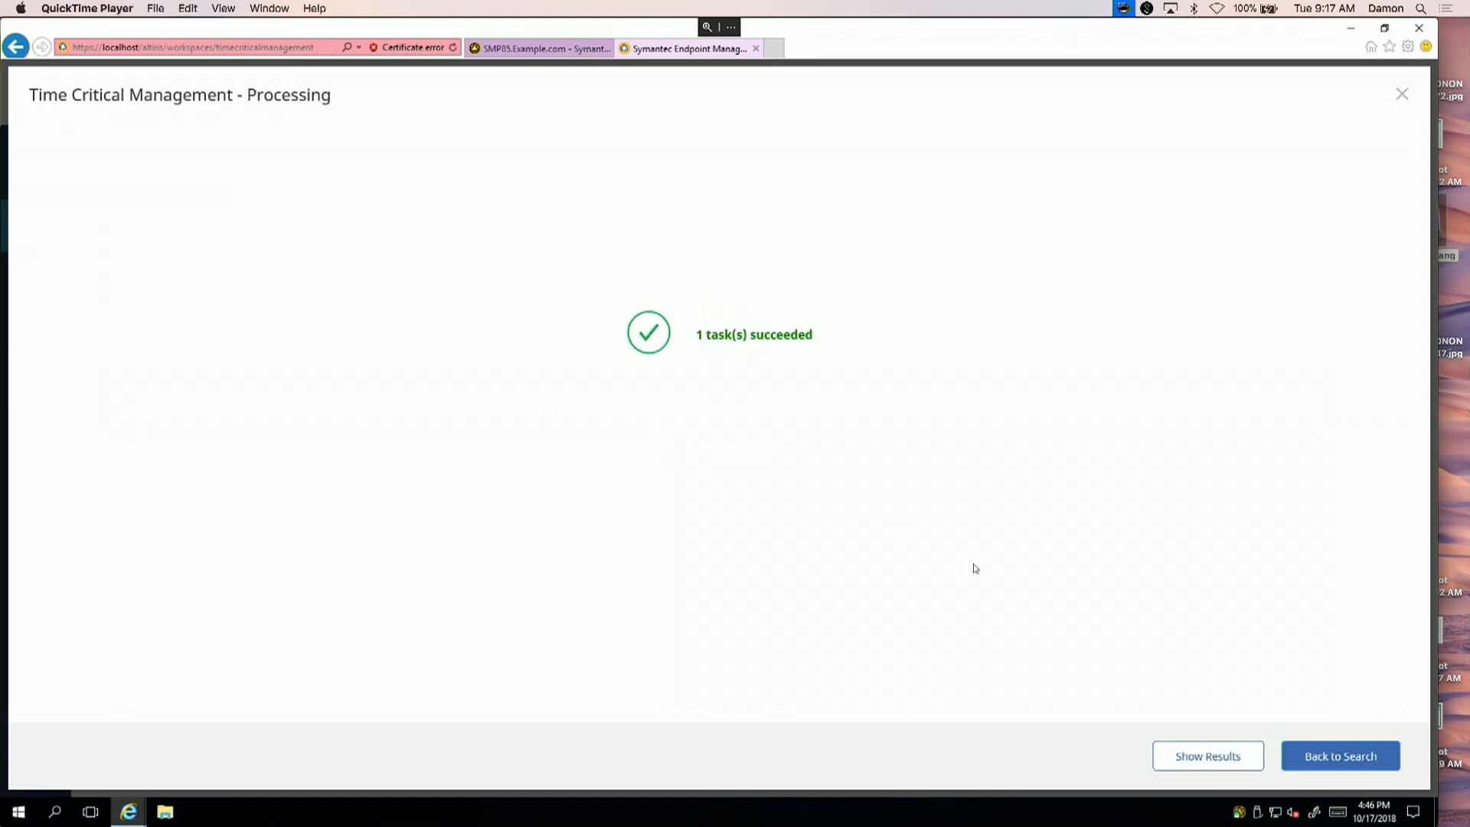
- View the Patch MS Office results showing Win10 succeeded and bring up the results' Actions menu
{"action": "left_click", "coordinate": [1207, 756]}
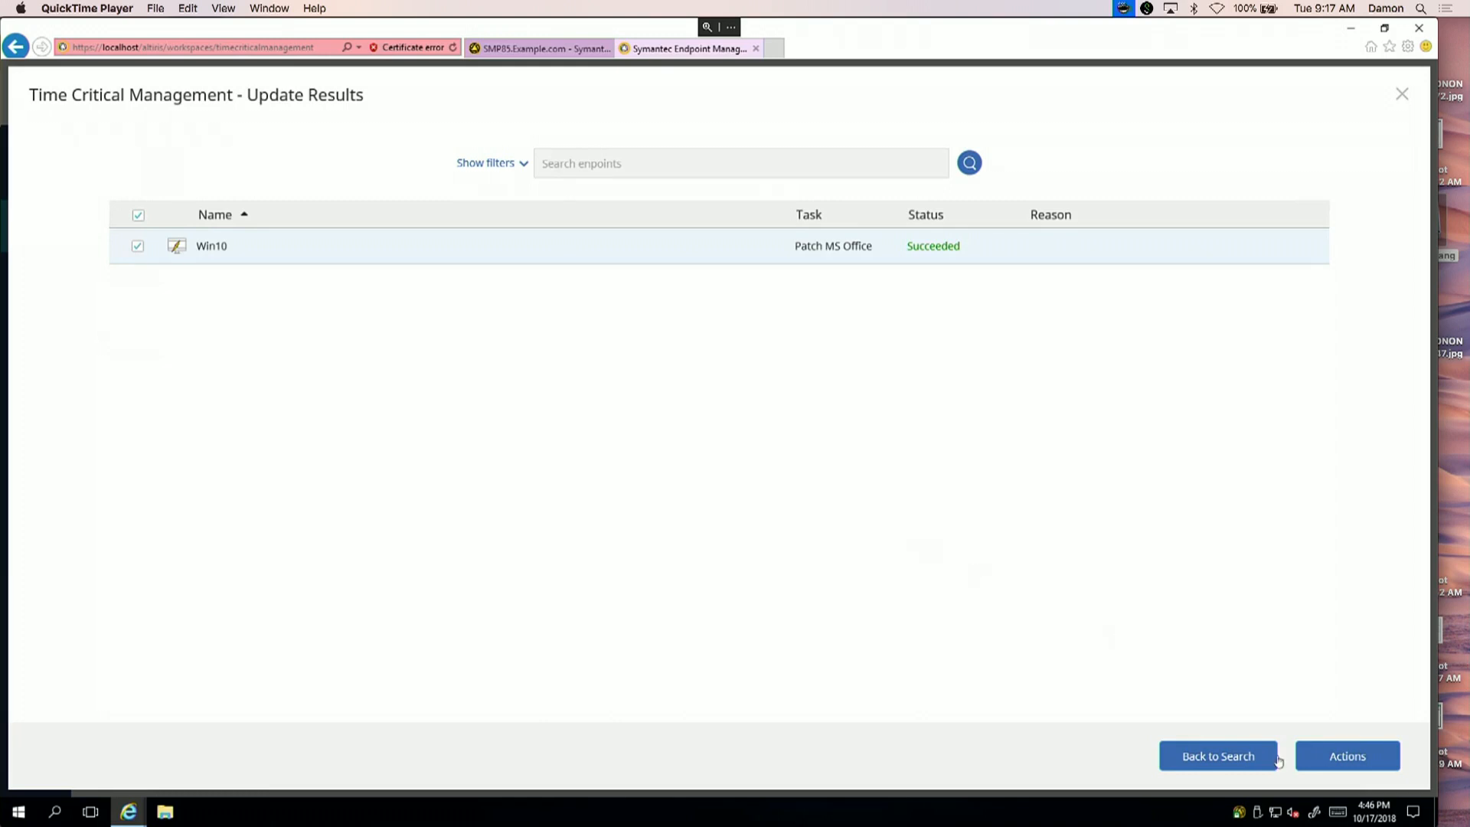
{"action": "left_click", "coordinate": [1346, 755]}
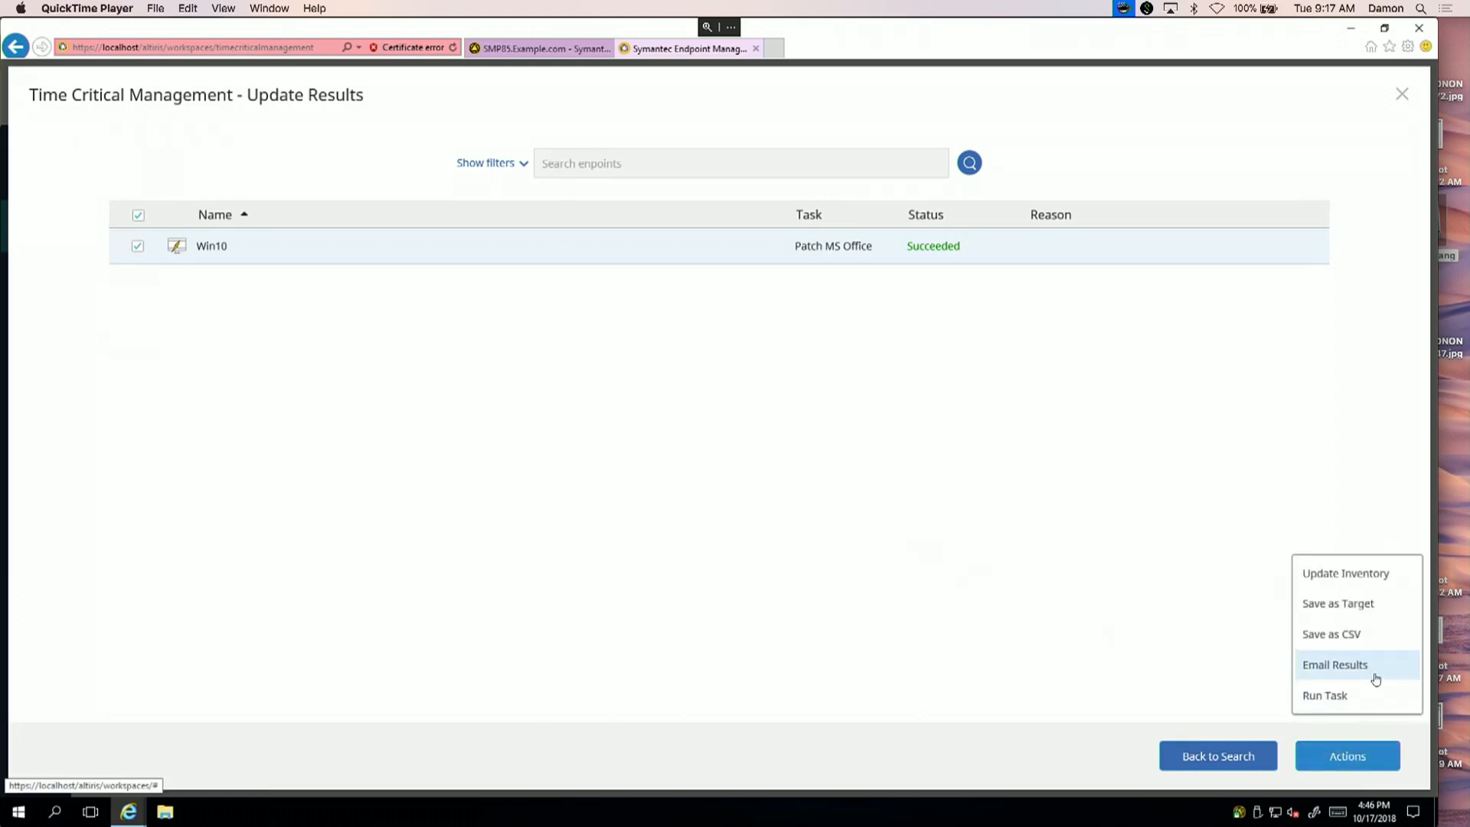
{"action": "left_click", "coordinate": [1371, 675]}
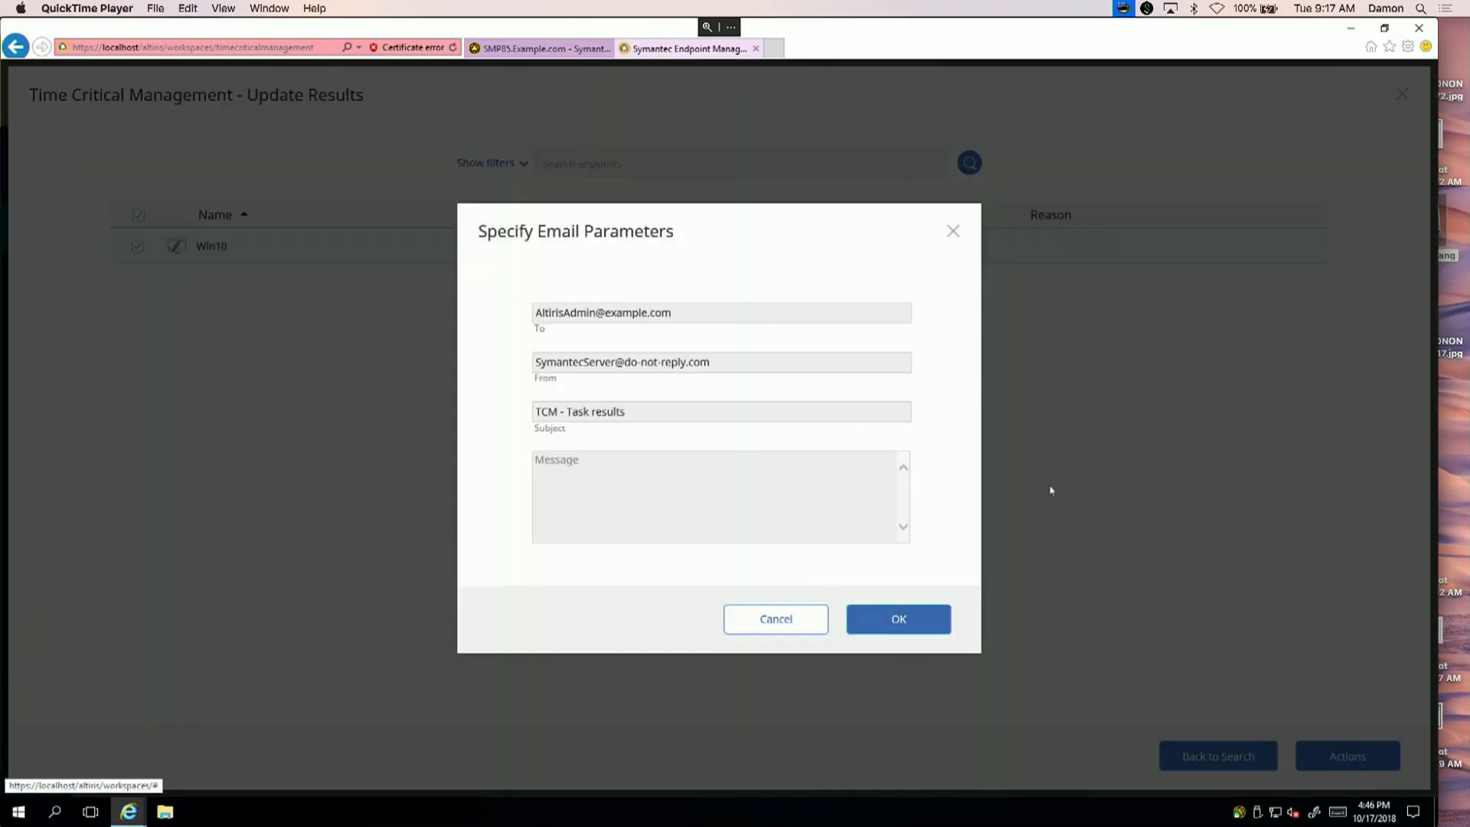